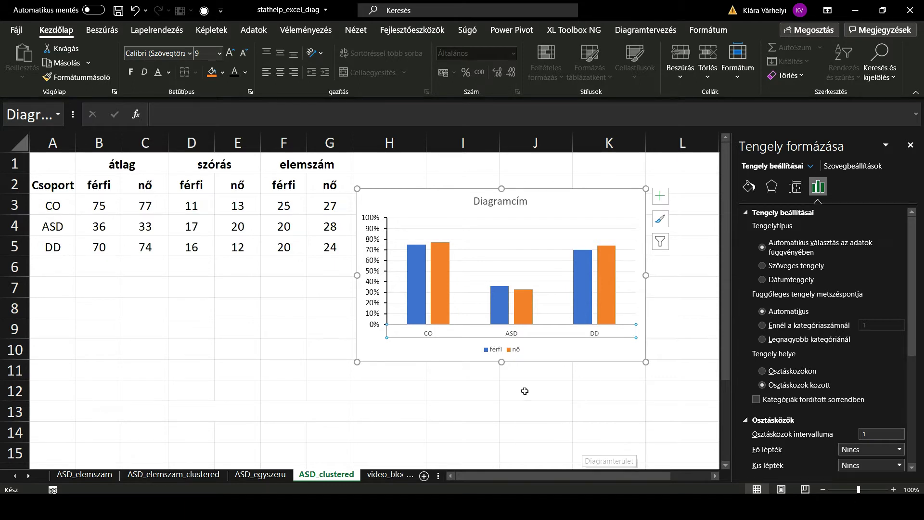
Step: Give the horizontal category axis a solid line in a chosen colour, 1 pt wide
click(427, 400)
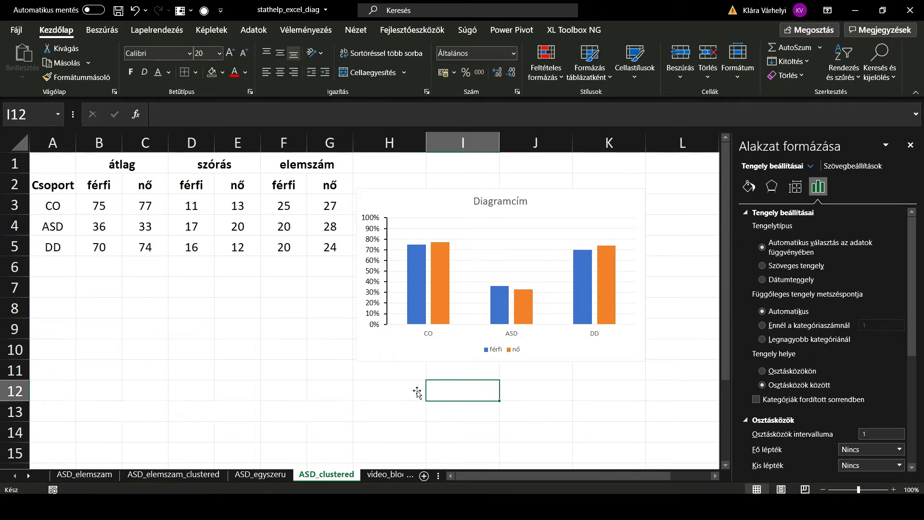
click(430, 337)
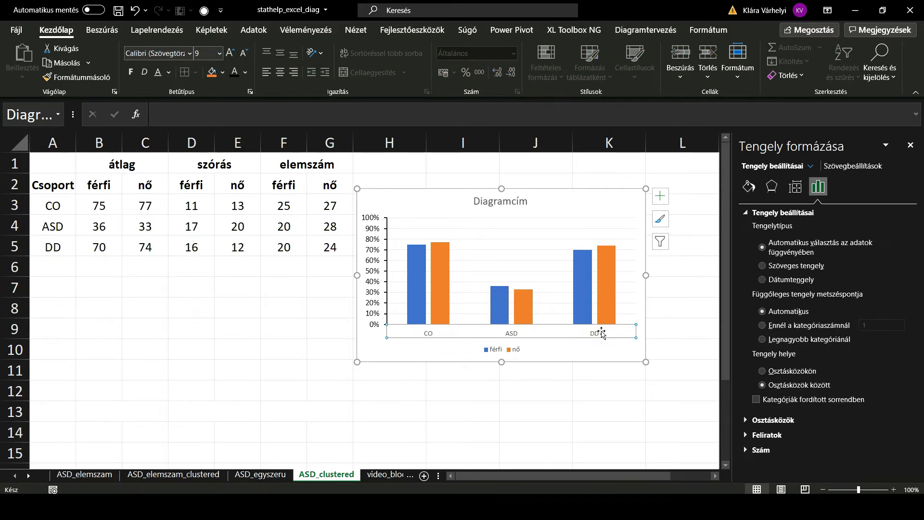
click(748, 187)
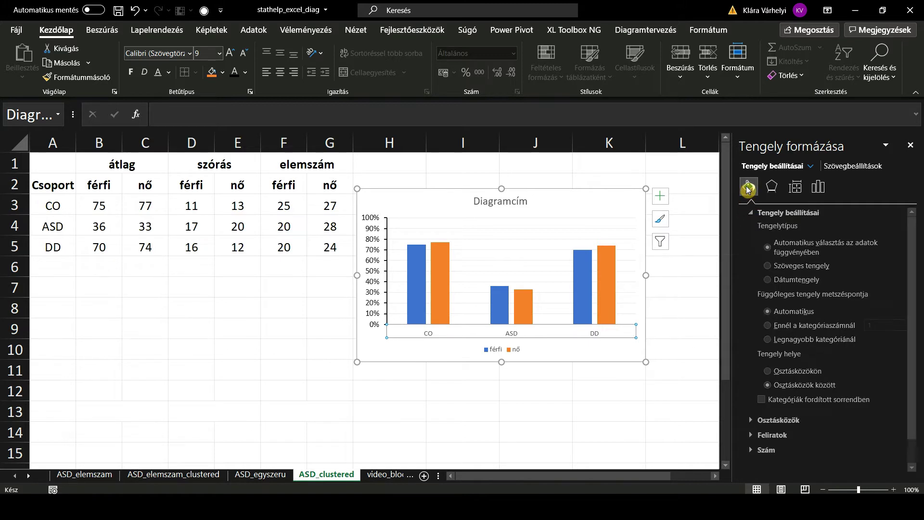
click(762, 225)
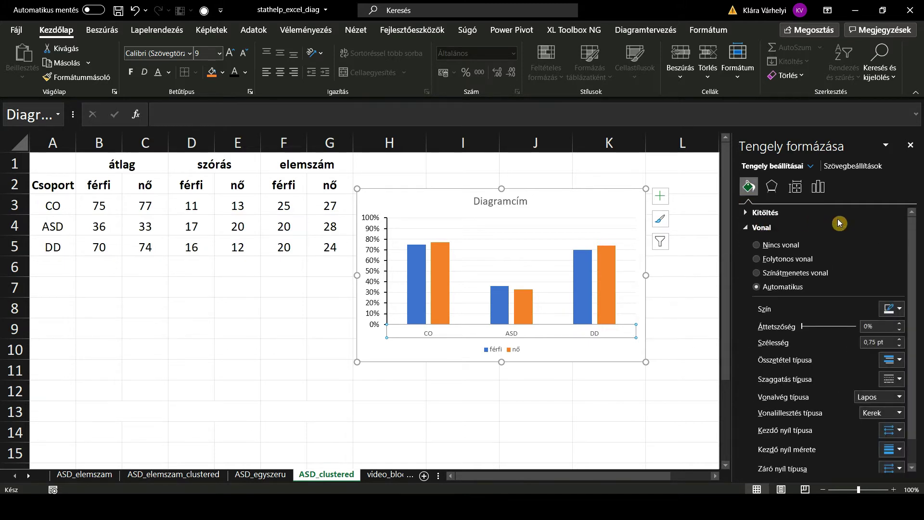
click(787, 262)
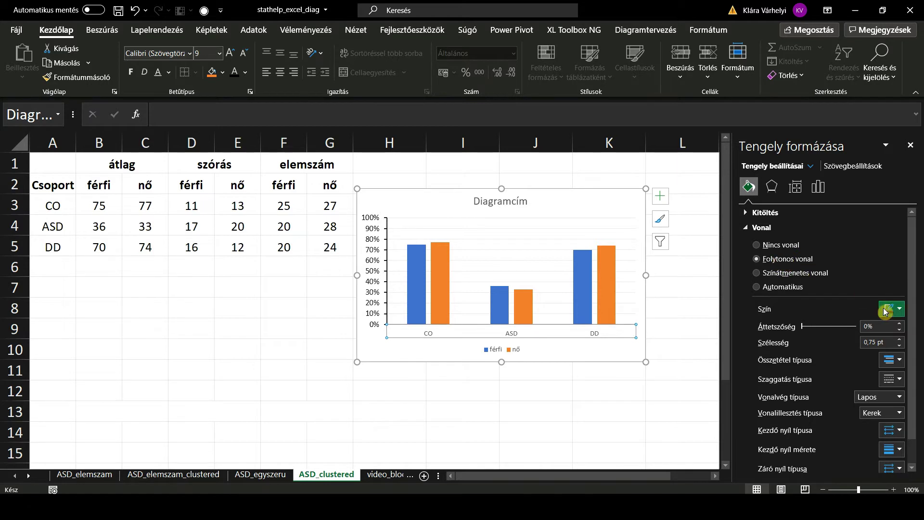
click(900, 310)
click(840, 379)
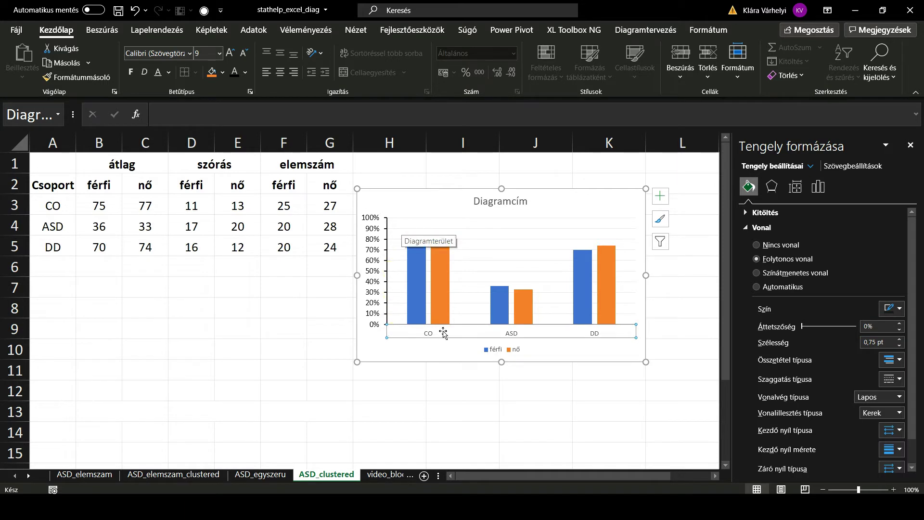
click(900, 340)
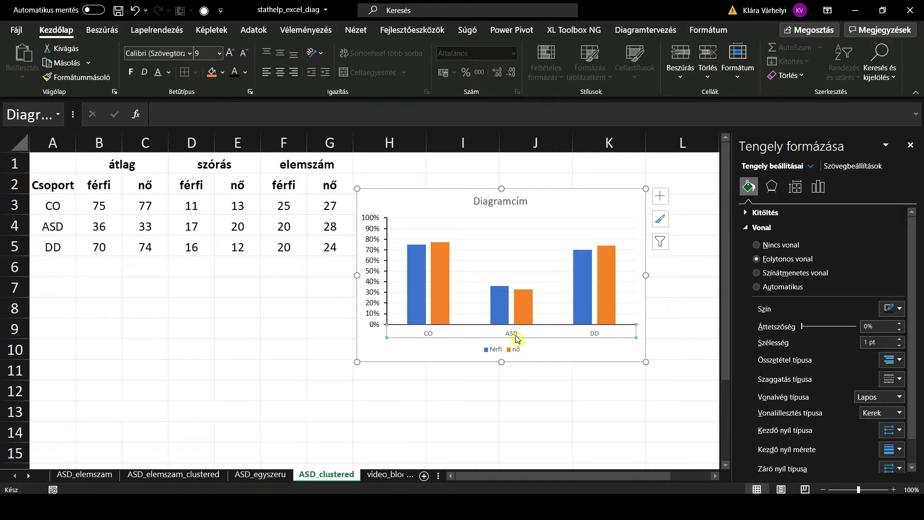
Step: Enlarge the CO, ASD and DD axis labels from font size 9 to 10
click(205, 53)
key(Return)
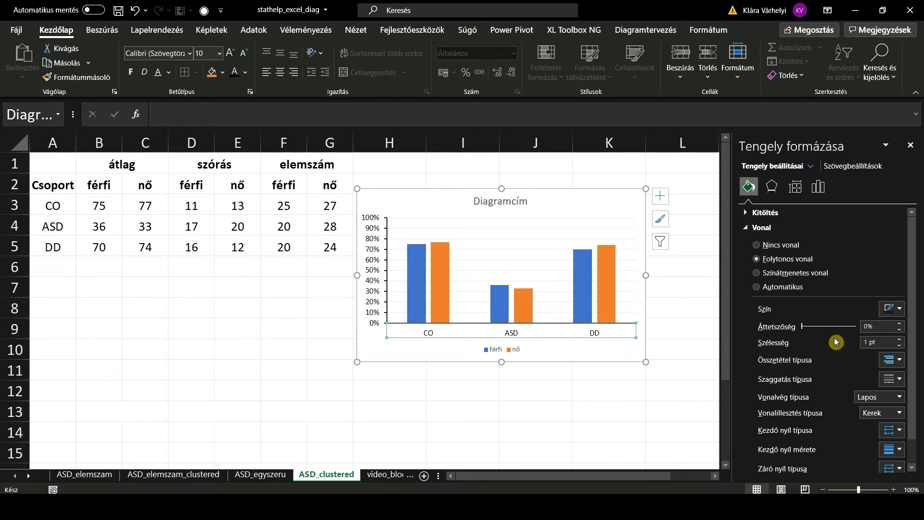
scroll(836, 385, down, 1)
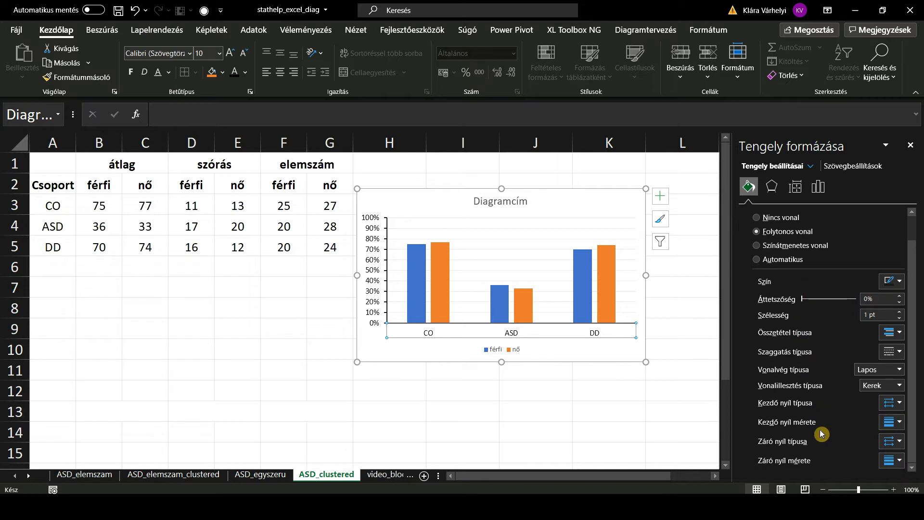
scroll(811, 340, up, 1)
scroll(810, 337, down, 1)
scroll(820, 293, up, 1)
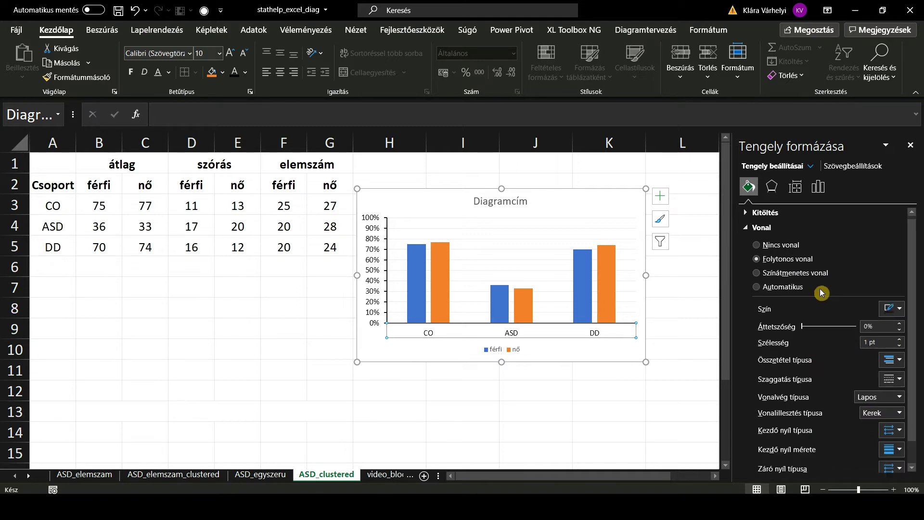
click(773, 190)
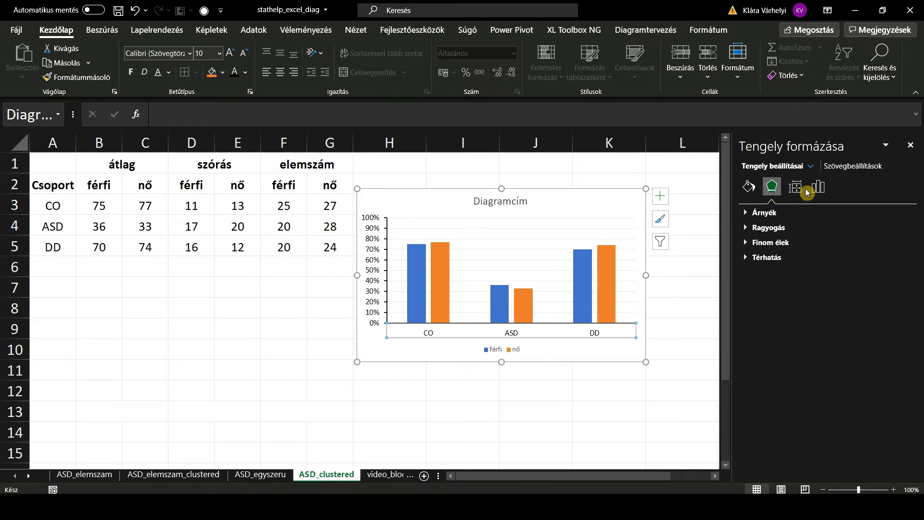
Step: Show the category label alignment settings and keep the text direction horizontal
click(796, 192)
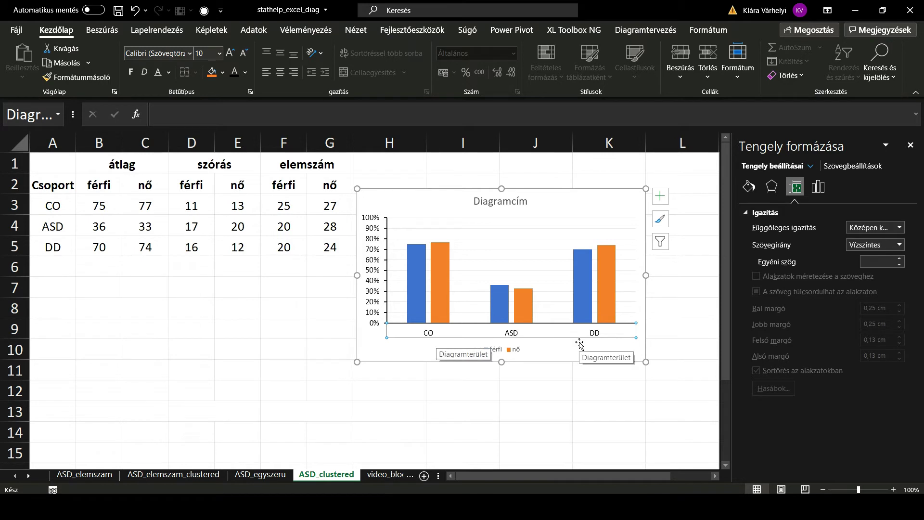
click(507, 320)
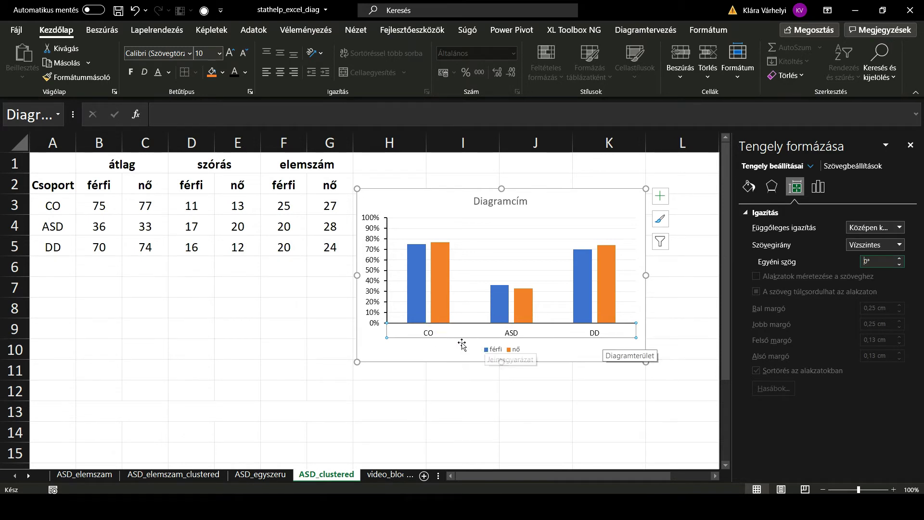
click(424, 336)
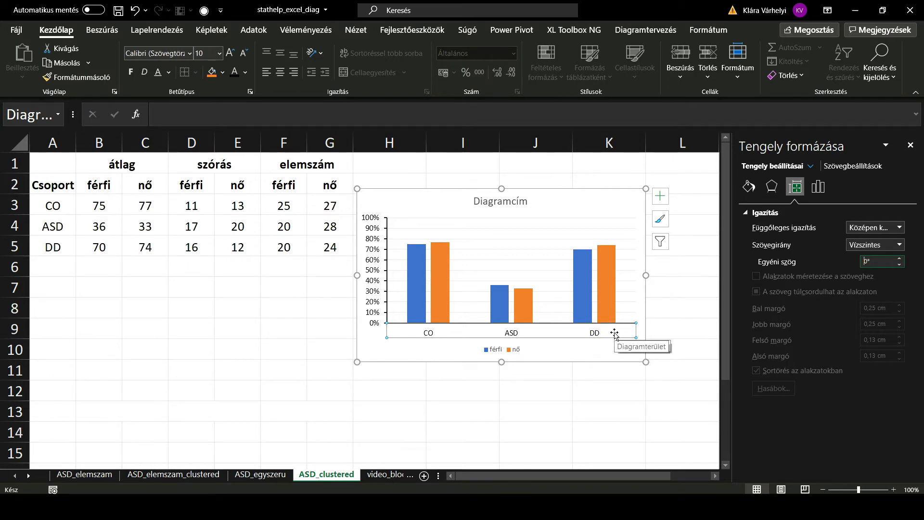
click(900, 245)
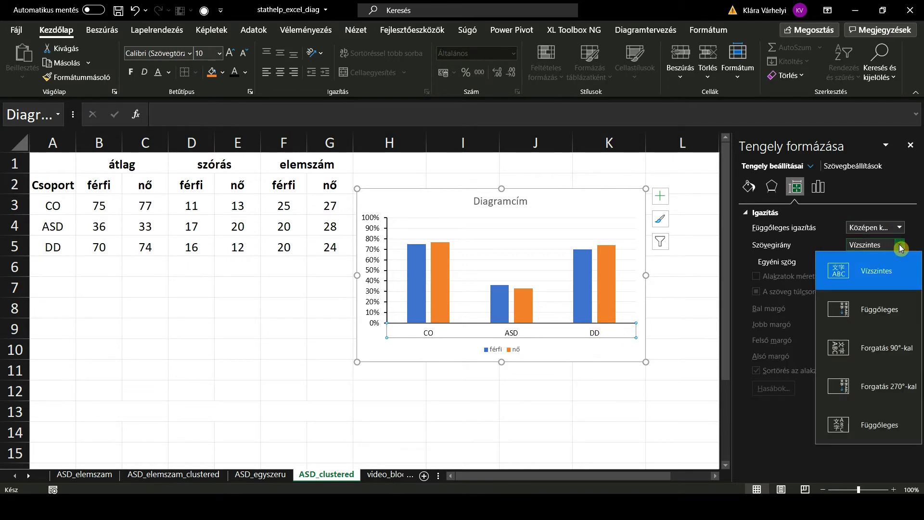
click(874, 269)
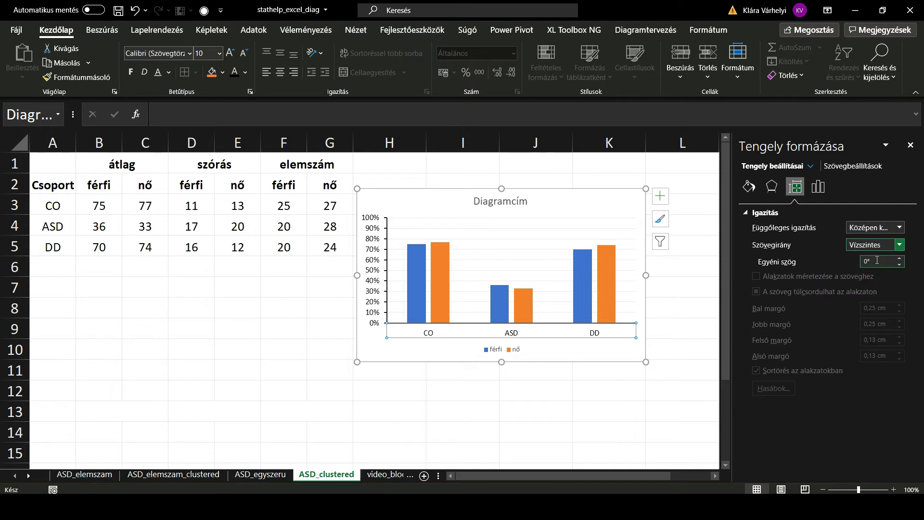
Step: Test a -45° custom label angle, then set it back to 0°
drag(876, 260, 851, 262)
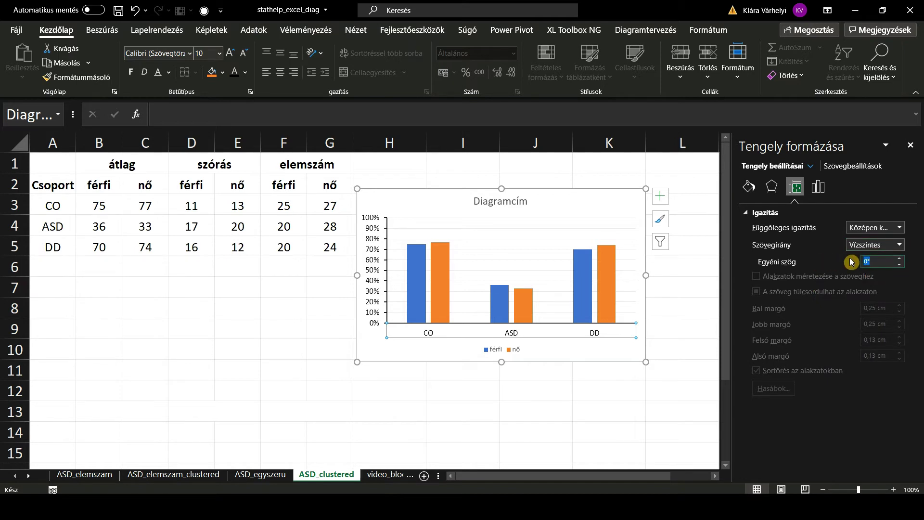
text(-45)
key(Return)
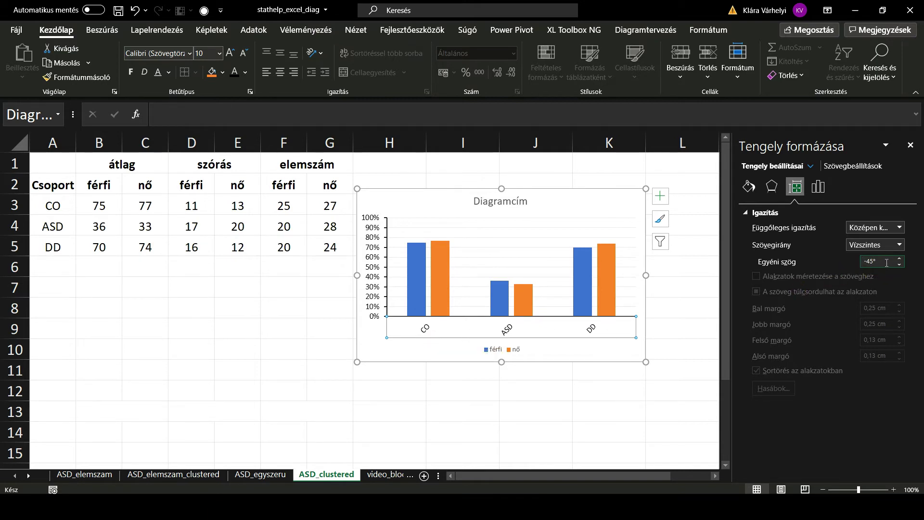
drag(888, 262, 836, 262)
text(0)
key(Return)
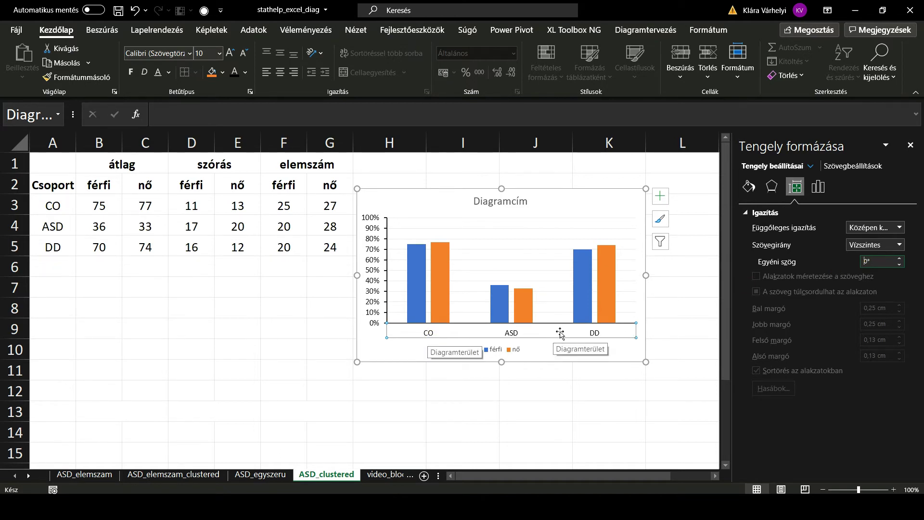
Step: Try Text axis as the category axis type, then revert it to Automatically select based on data
click(819, 190)
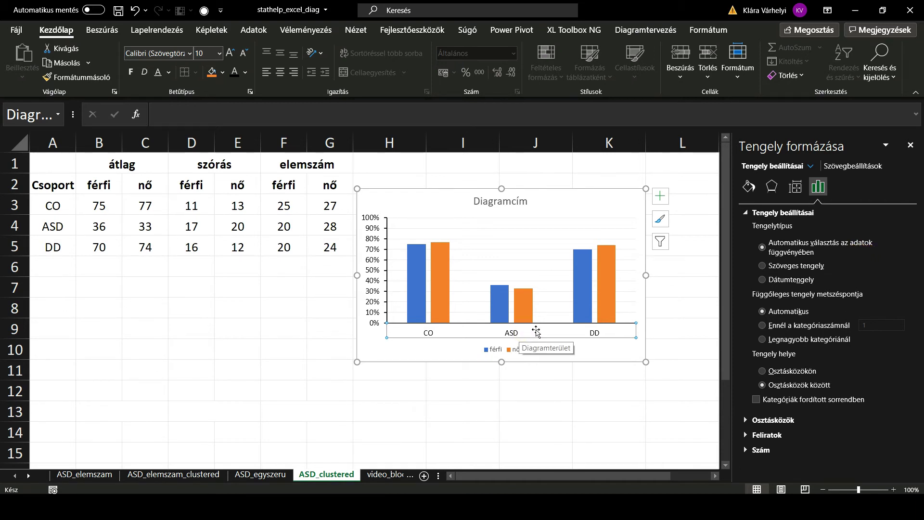
click(808, 268)
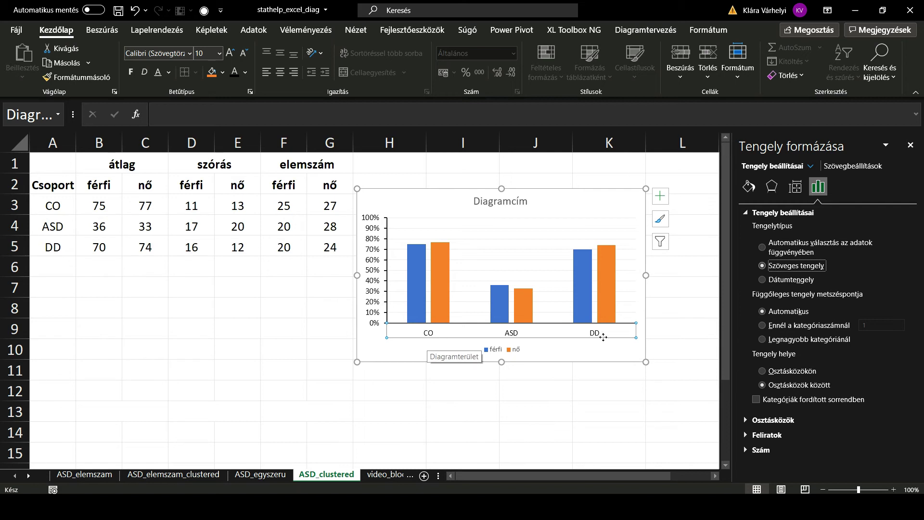
click(808, 270)
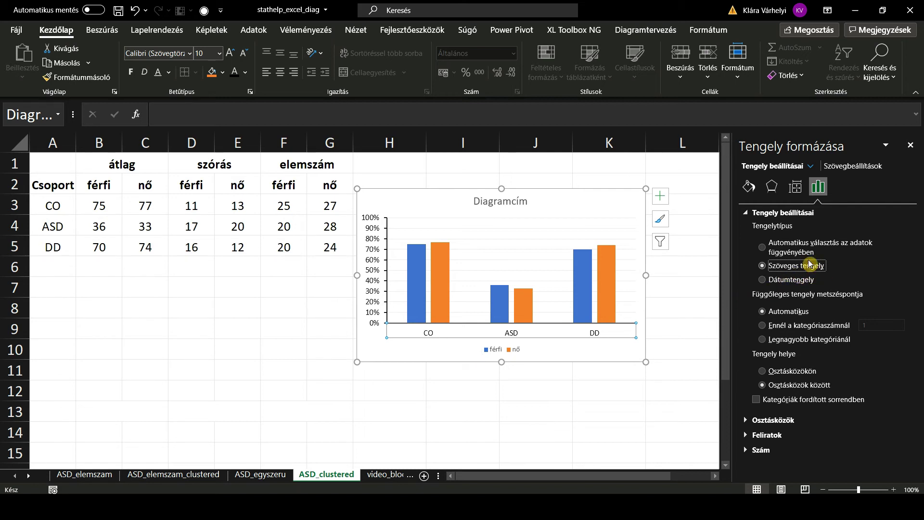
click(807, 252)
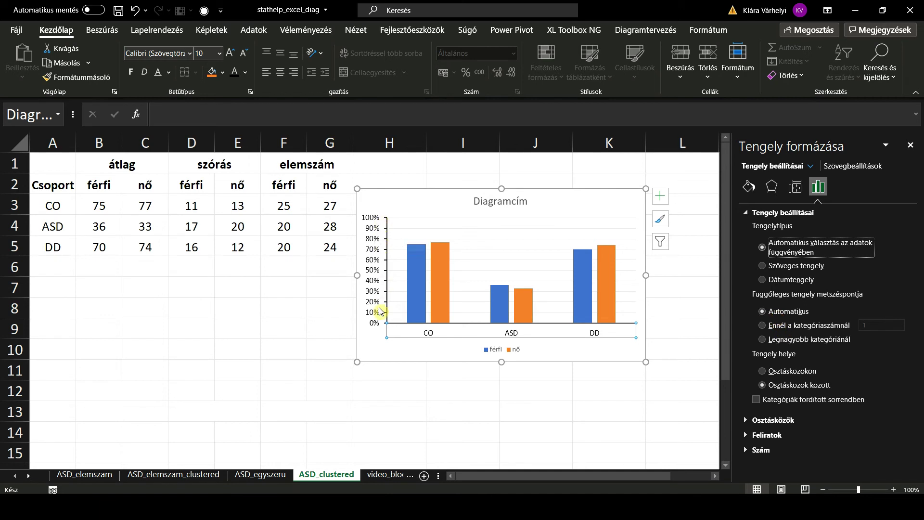
click(808, 340)
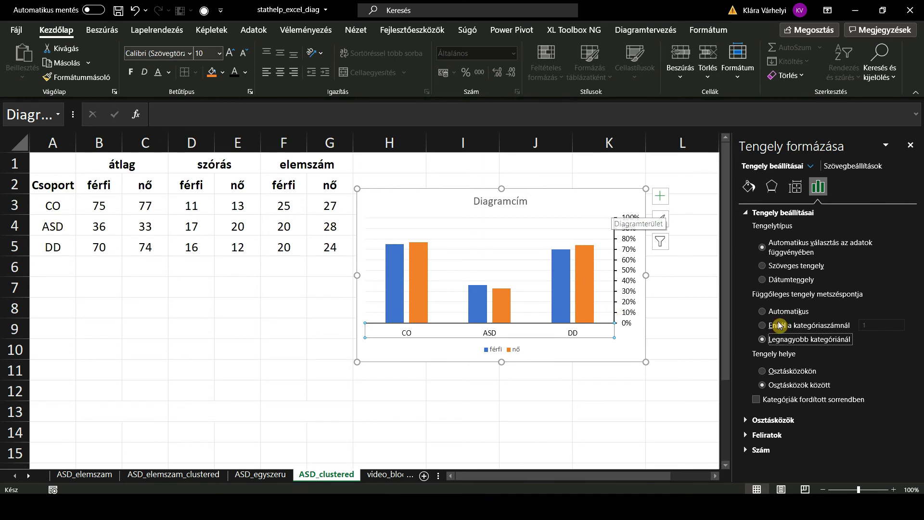
click(779, 326)
double_click(867, 325)
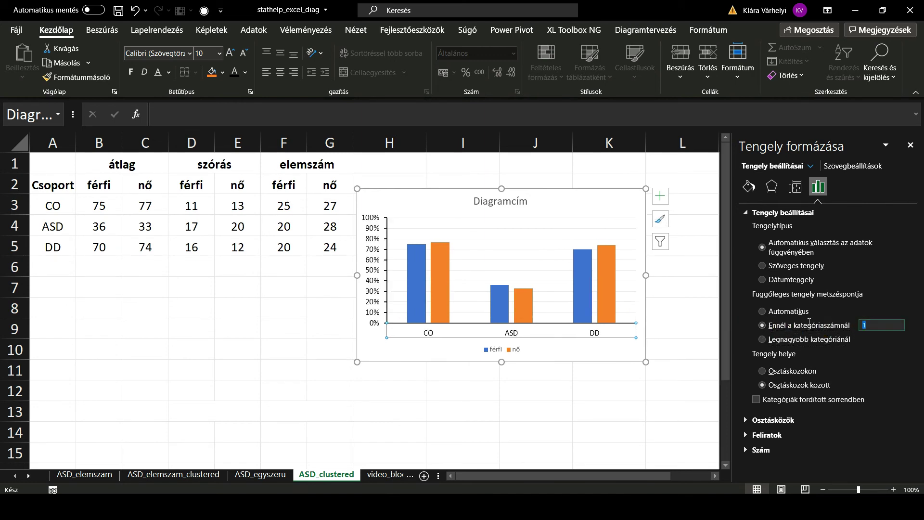
text(2)
key(Return)
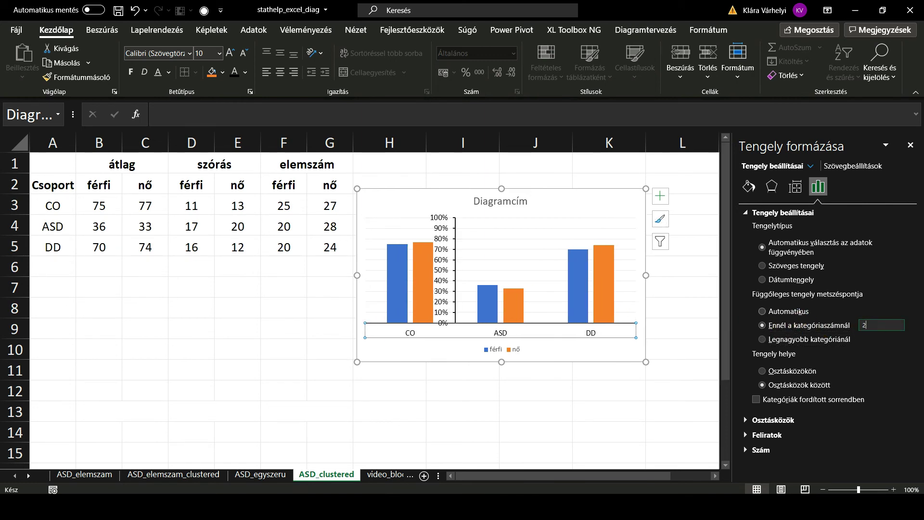
click(763, 312)
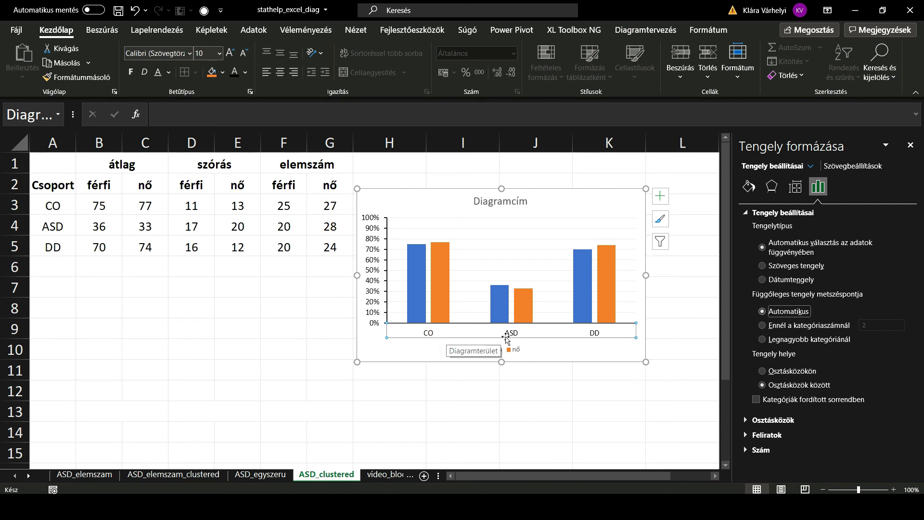
click(756, 400)
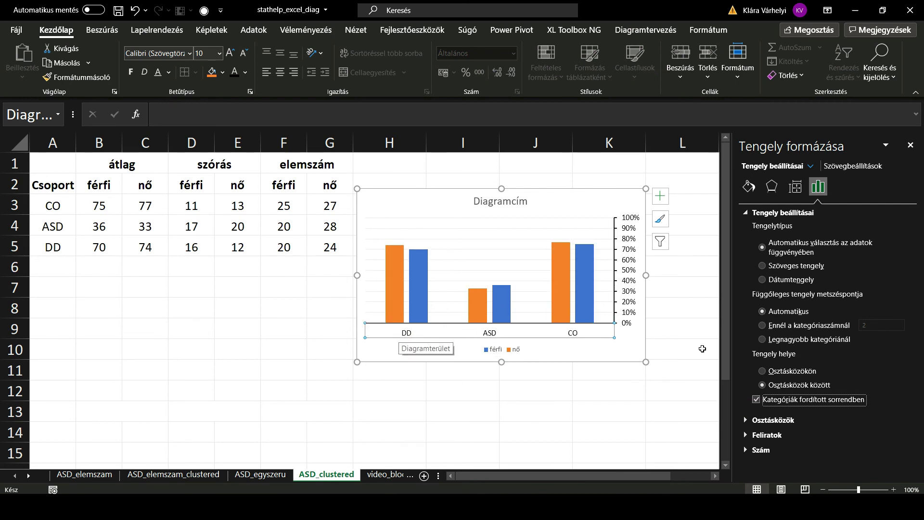
click(788, 340)
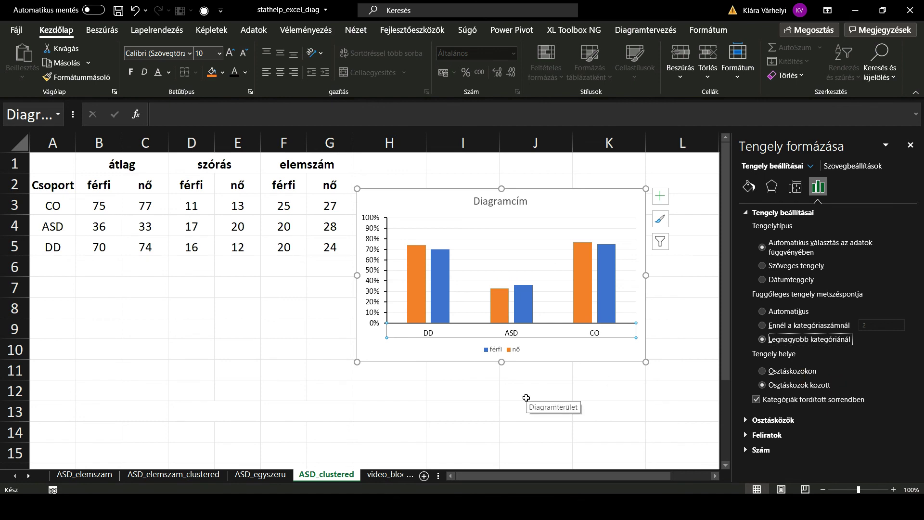
click(756, 399)
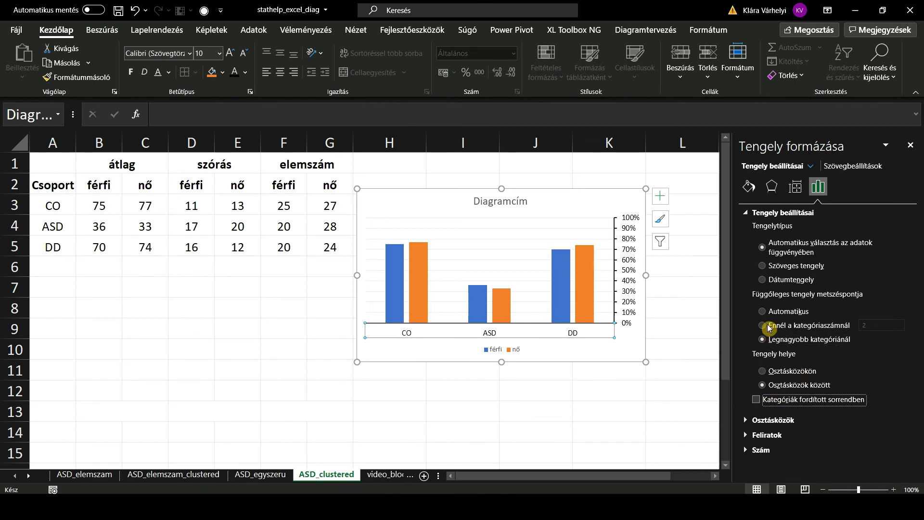
click(763, 311)
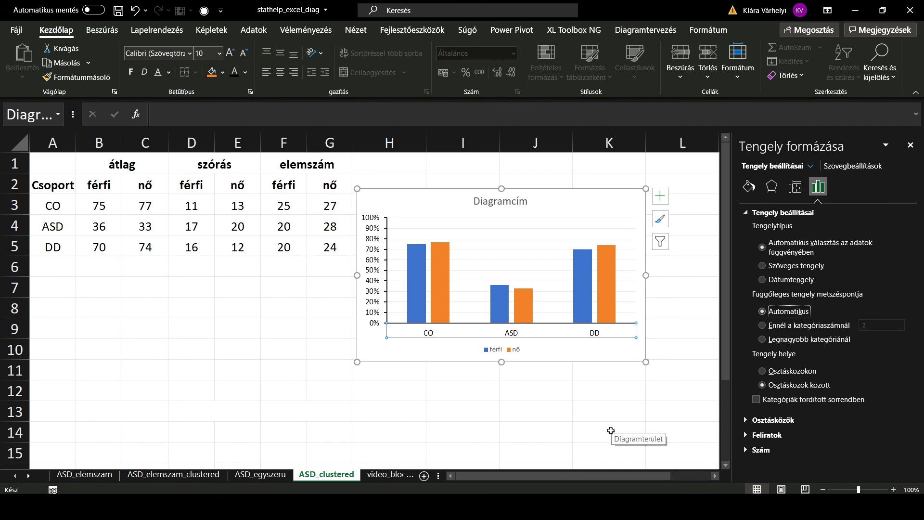